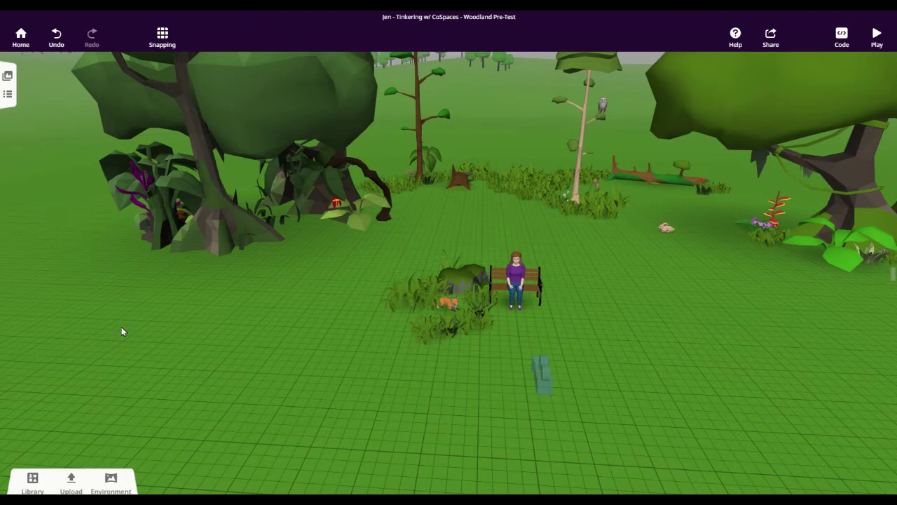
Add a straight path from the library's special objects to the open grass beside the fox
click(32, 481)
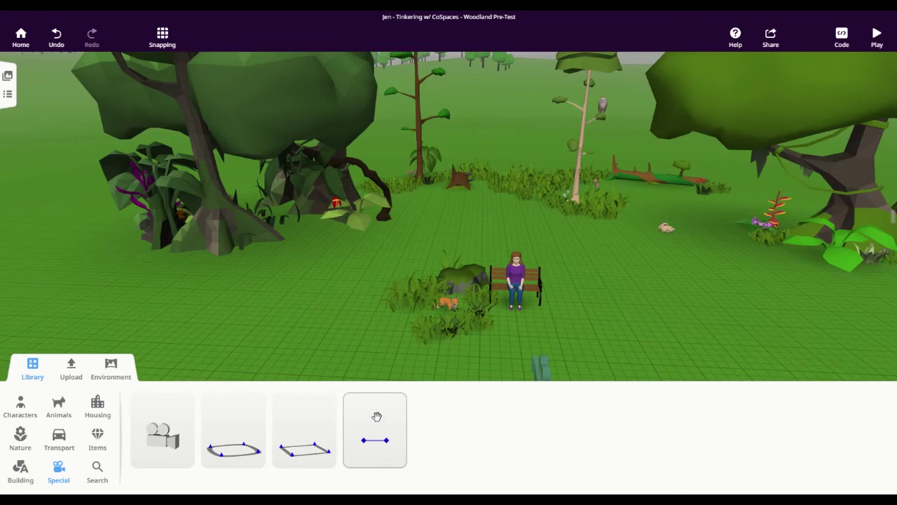
drag(377, 416, 332, 322)
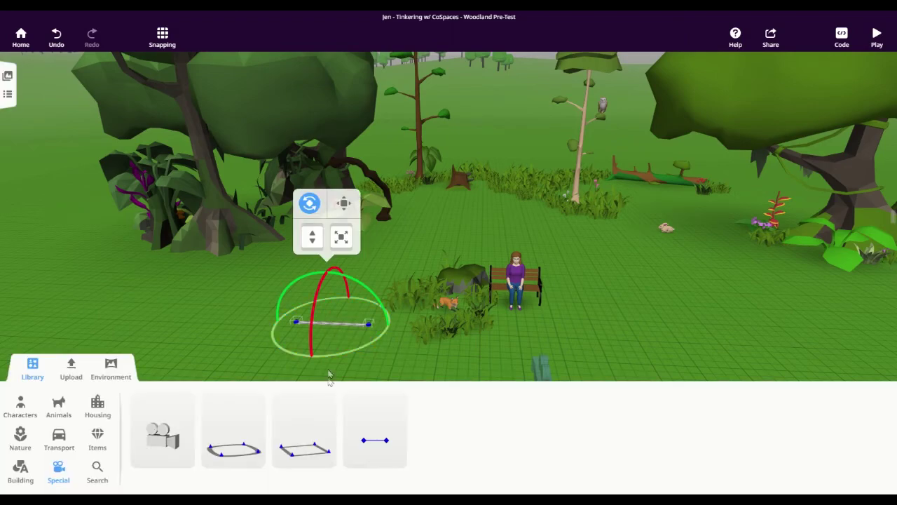
click(184, 356)
click(34, 367)
drag(174, 332, 227, 387)
drag(343, 412, 363, 425)
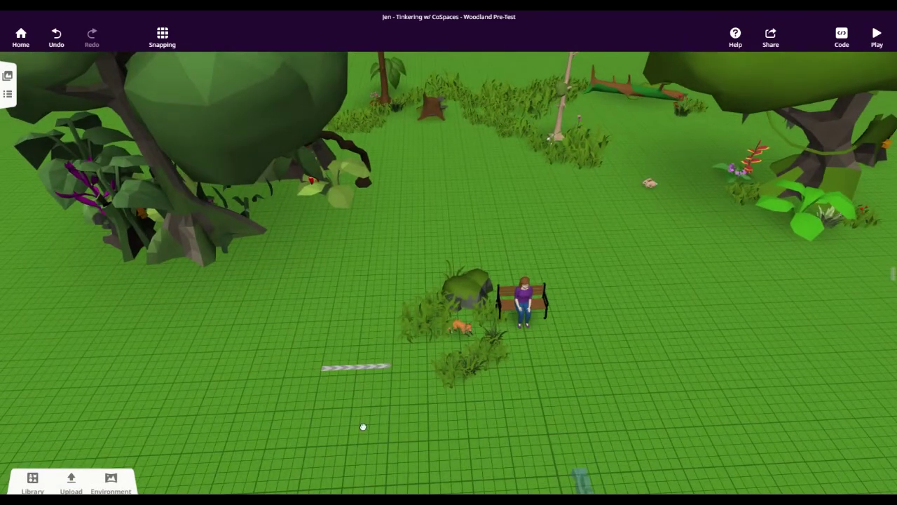
Rotate the straight path on the ground and move it so one end meets the fox
click(363, 368)
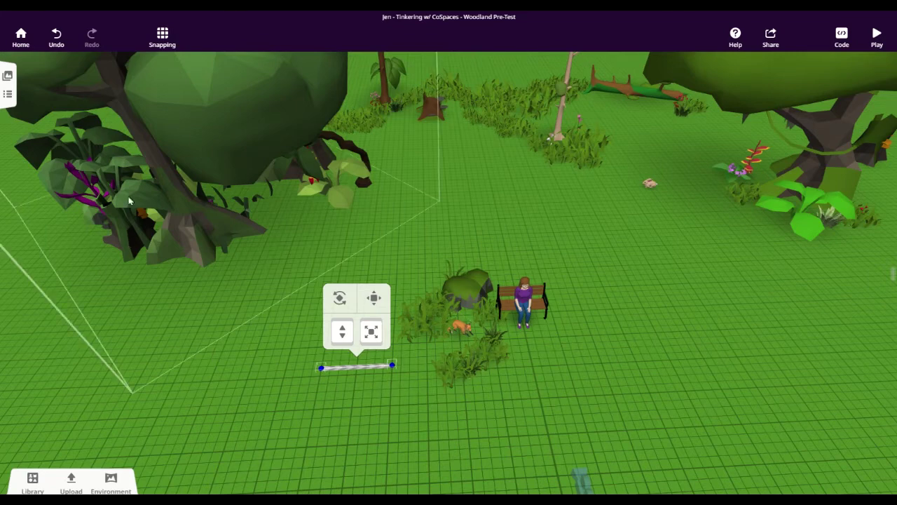
click(343, 301)
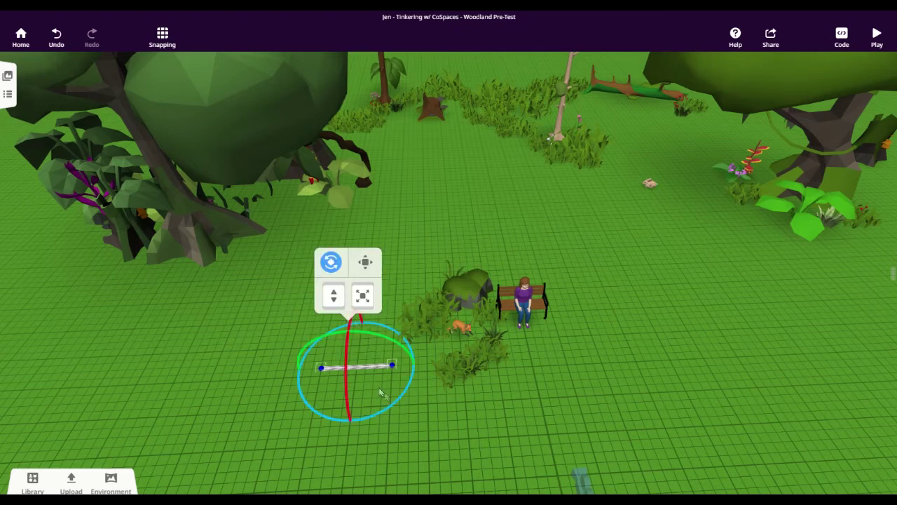
drag(400, 395, 285, 271)
click(336, 268)
click(363, 418)
click(356, 371)
drag(358, 376, 423, 334)
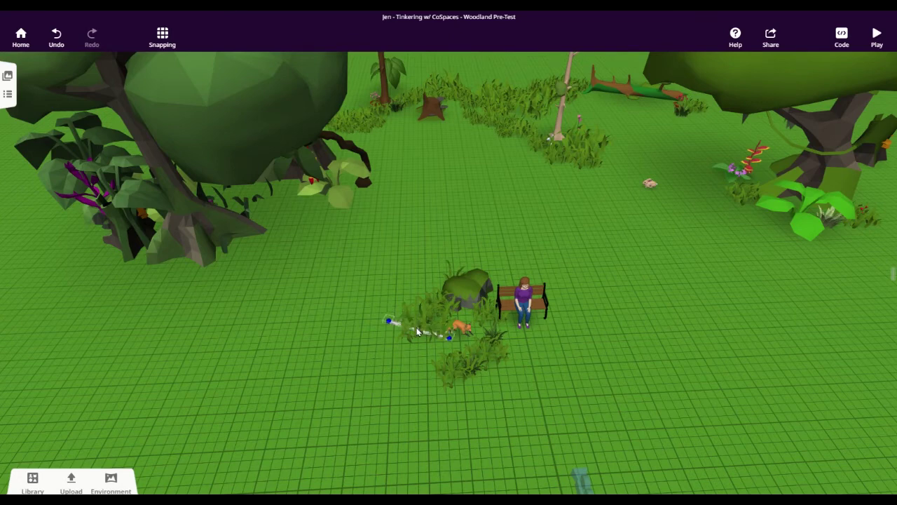
Stretch the path's free end away from the fox to the purple plant behind the large tree
click(377, 381)
click(391, 324)
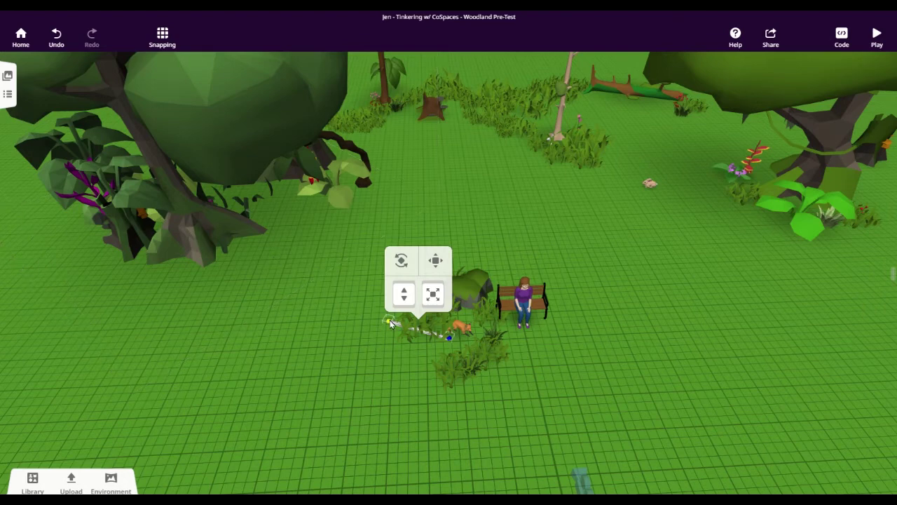
drag(389, 321, 88, 200)
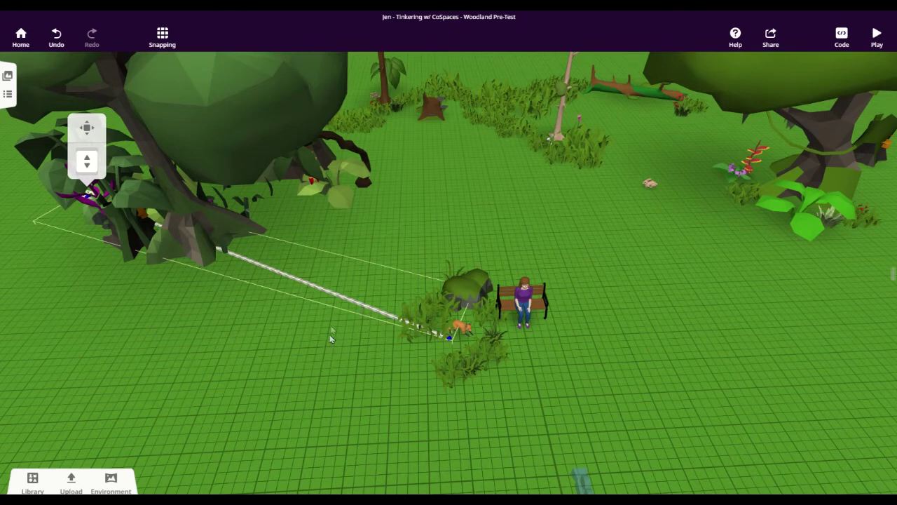
Edit the straight path and add four points spaced along it between the fox and the large tree
click(363, 309)
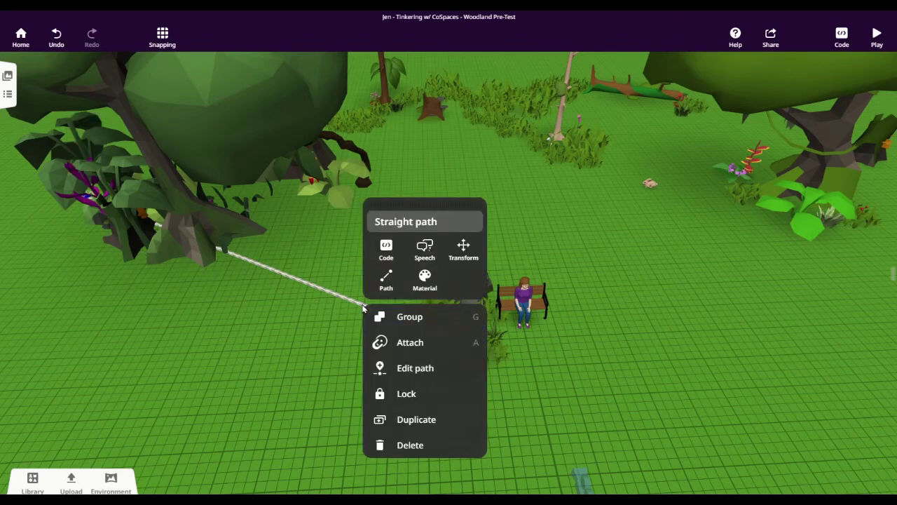
click(416, 369)
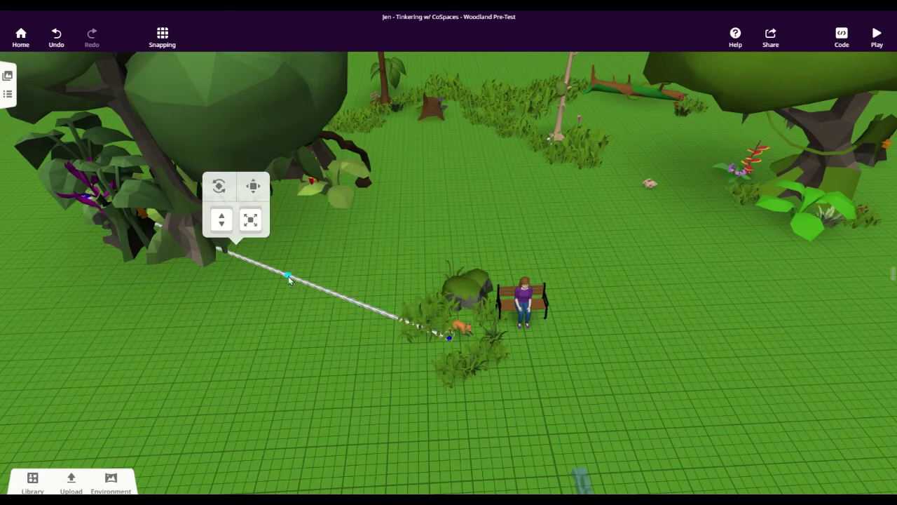
click(379, 309)
click(337, 295)
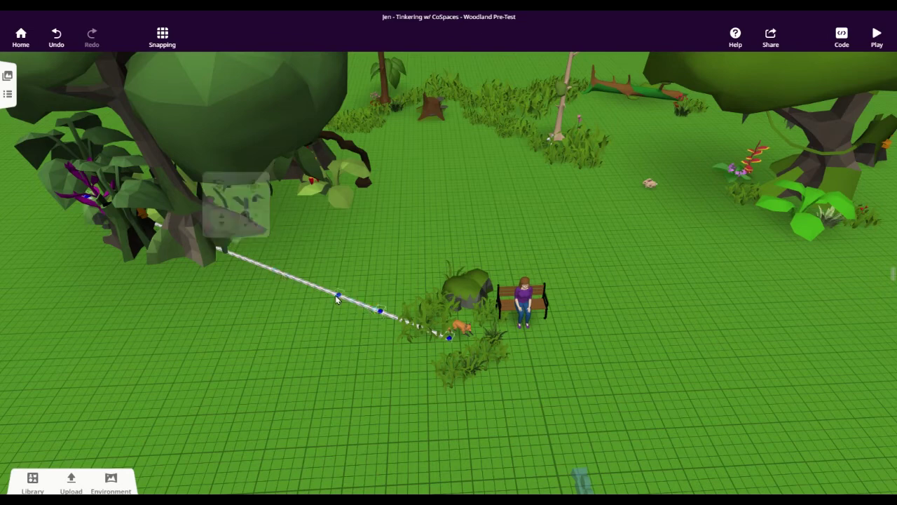
click(294, 278)
click(253, 262)
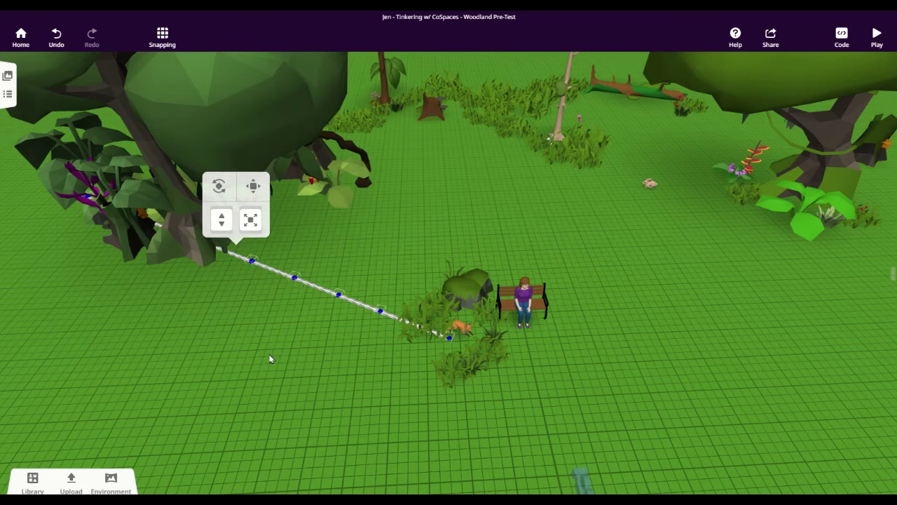
Pull the four inner points outward so the path bends around the front of the large tree
click(252, 262)
drag(252, 262, 75, 280)
drag(295, 280, 152, 308)
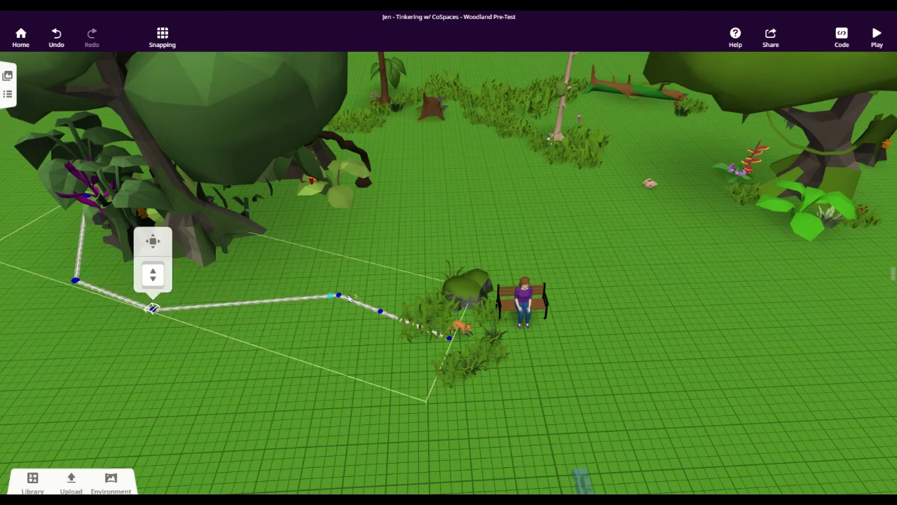
drag(342, 296, 287, 327)
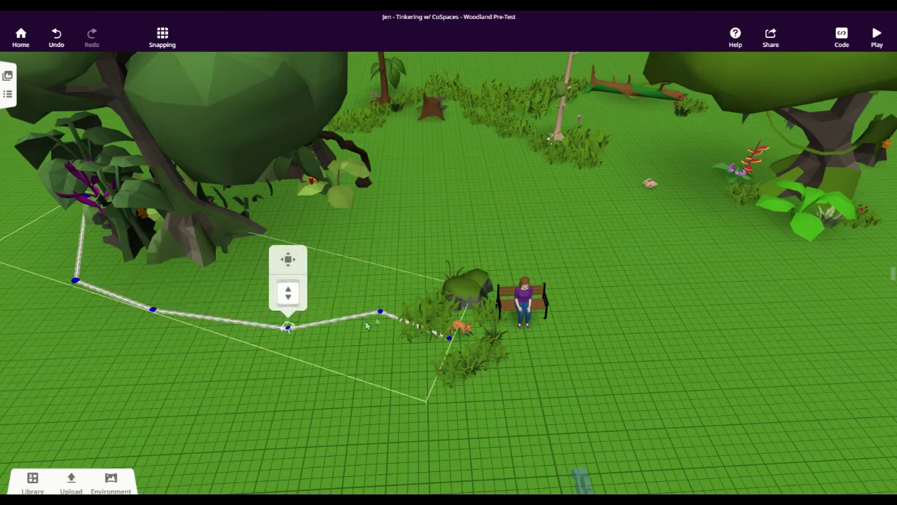
drag(382, 313, 363, 337)
Adjust the three inner points farthest from the fox to smooth the path's curve around the tree
drag(288, 327, 263, 328)
drag(156, 309, 137, 310)
drag(75, 280, 61, 271)
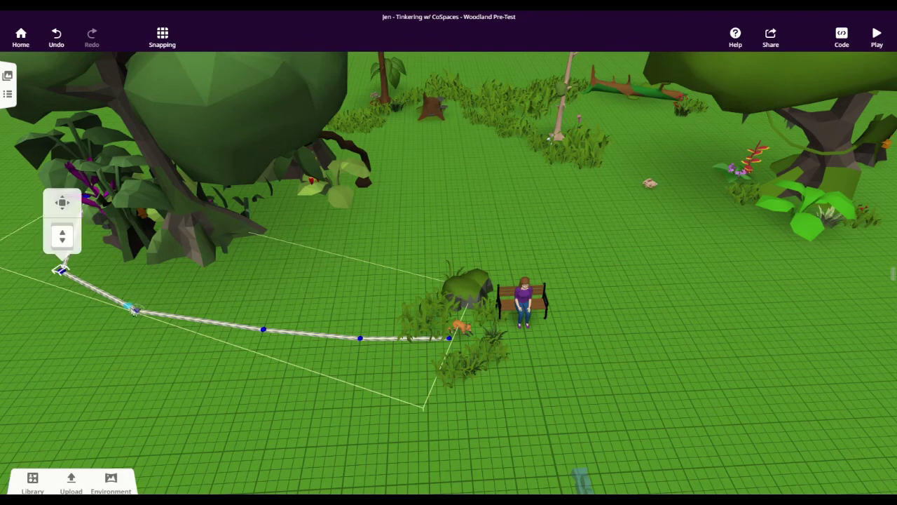
drag(136, 309, 124, 304)
drag(263, 328, 240, 324)
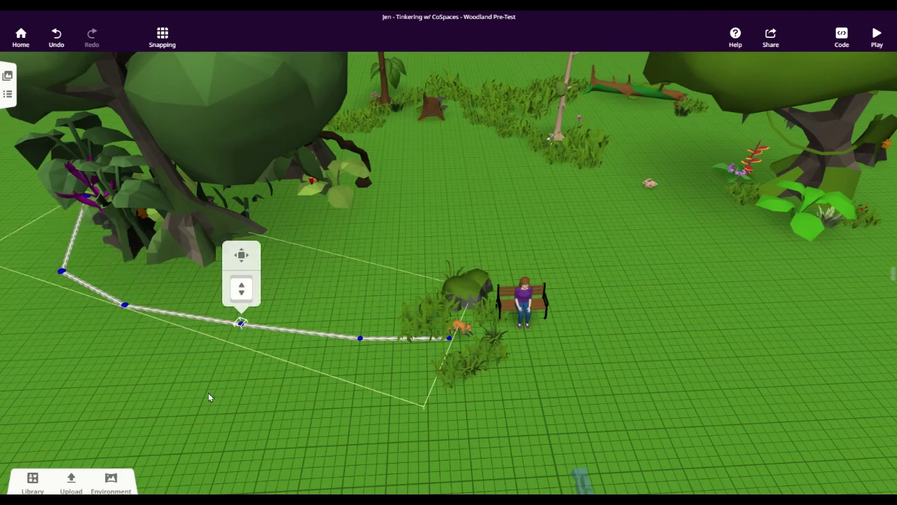
click(251, 411)
Open the library of special objects
drag(253, 413, 223, 371)
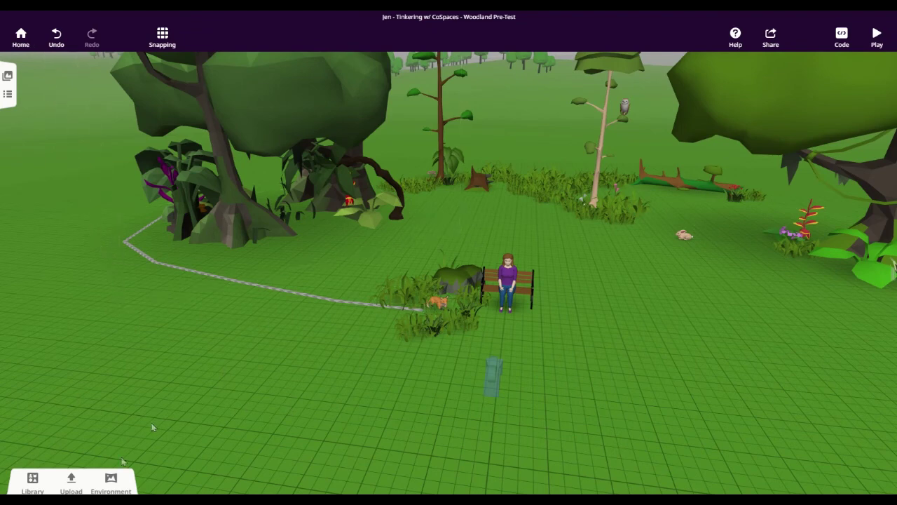
click(32, 482)
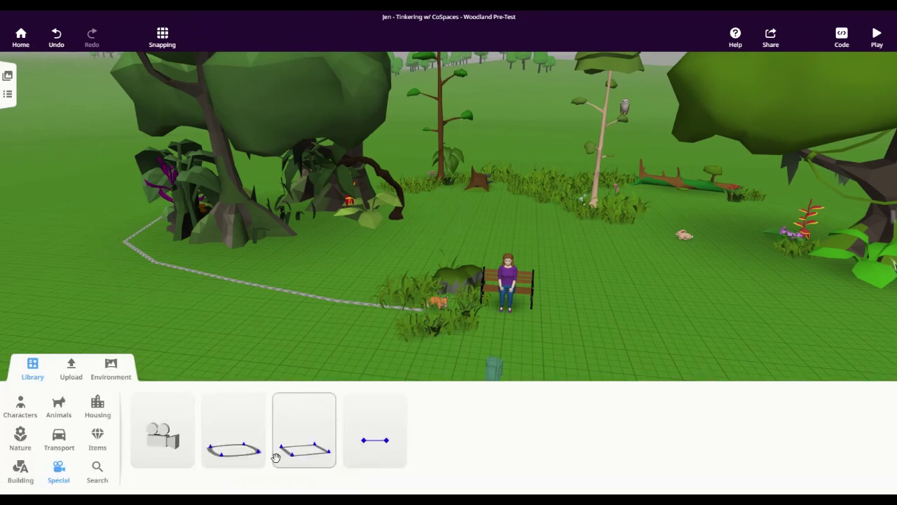